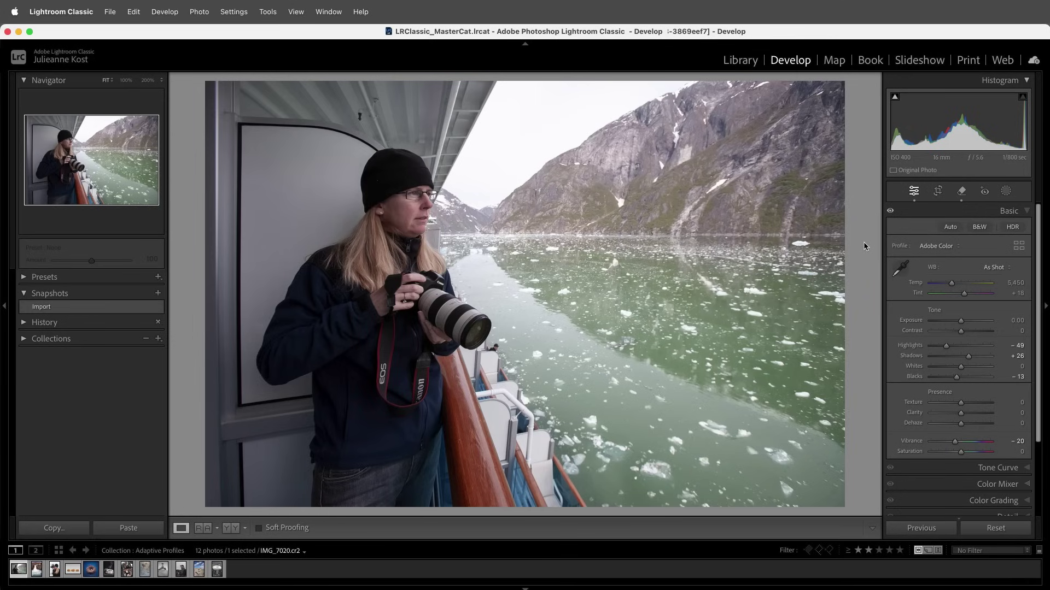
- Switch the glacier photo IMG_7020.cr2 to the Adobe Vivid profile
key("super+z")
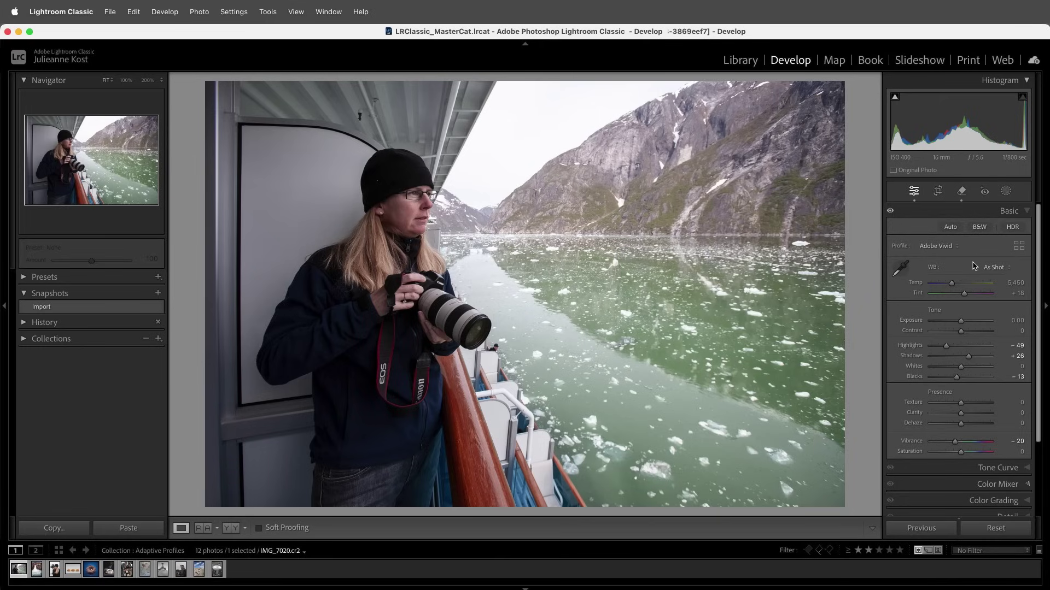
- Reset Highlights, Shadows, Blacks and the -20 Vibrance to 0 on the Adobe Vivid photo
double_click(935, 310)
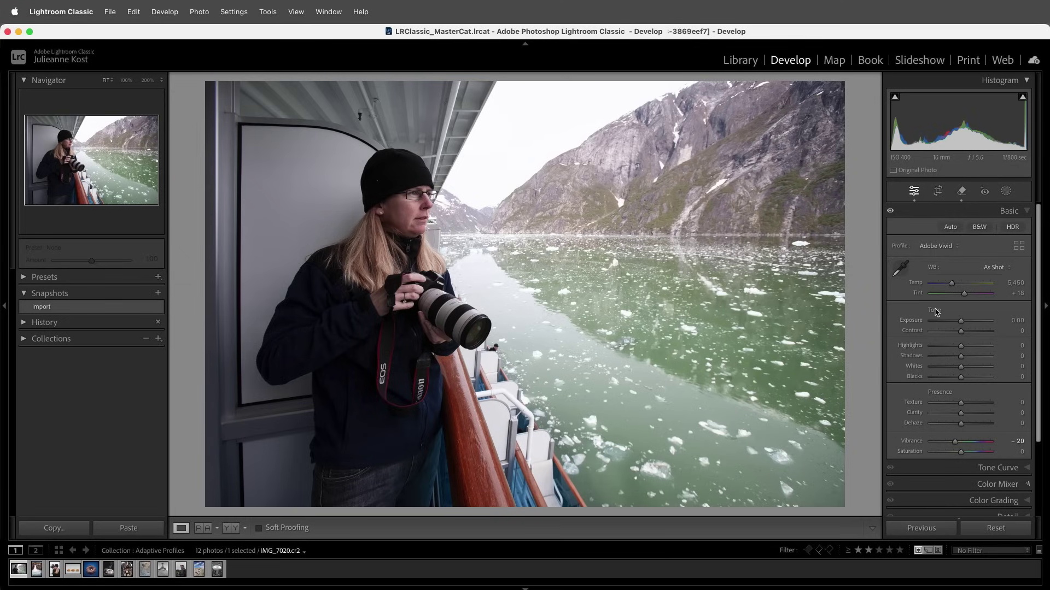
double_click(913, 441)
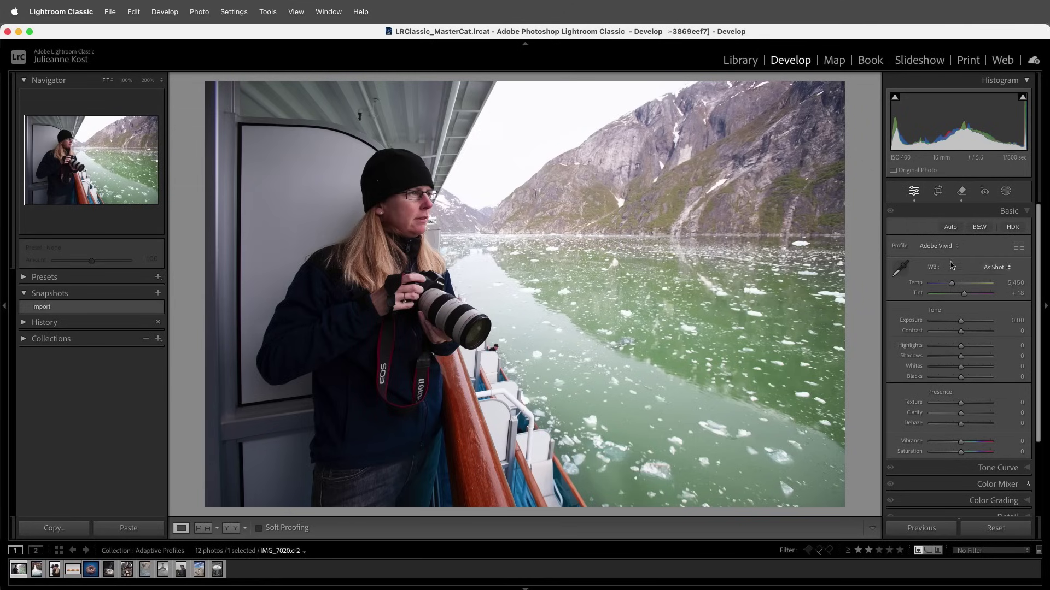
- Apply the Adaptive Color profile and test Amount strengths, ending at 100
left_click(943, 246)
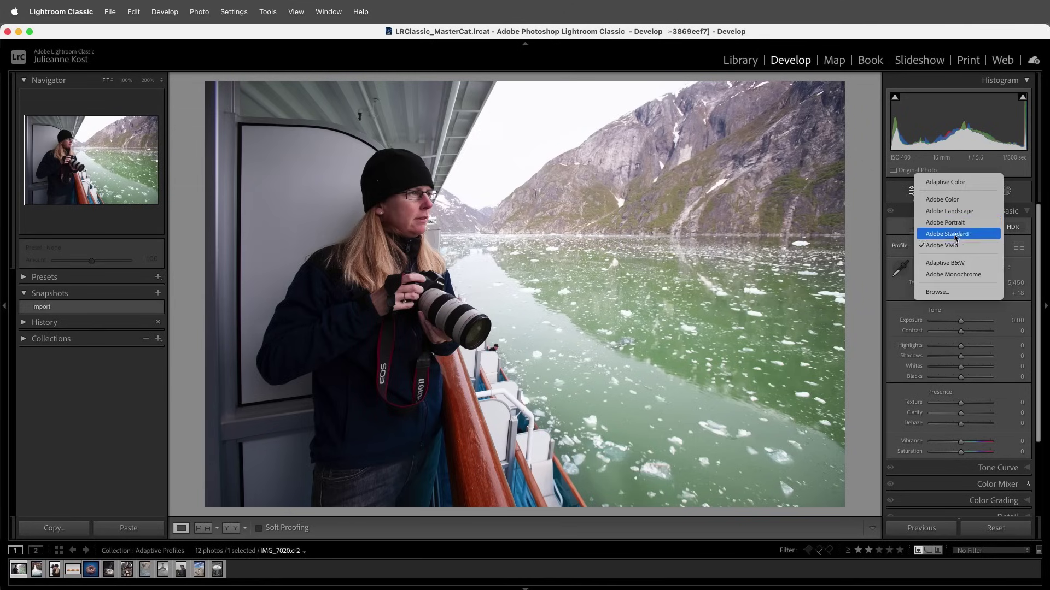
left_click(976, 183)
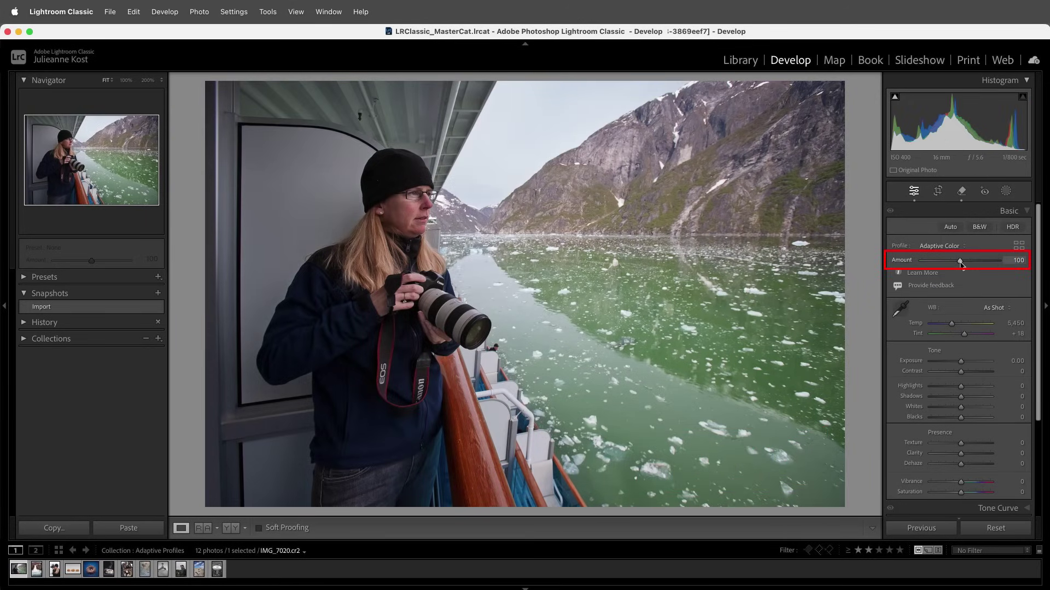
mouse_move(961, 261)
left_mouse_down()
mouse_move(997, 269)
mouse_move(908, 269)
mouse_move(964, 267)
left_mouse_up()
- Check the Masking panel, which detects Person 1, then return to the Edit panel
left_click(1006, 192)
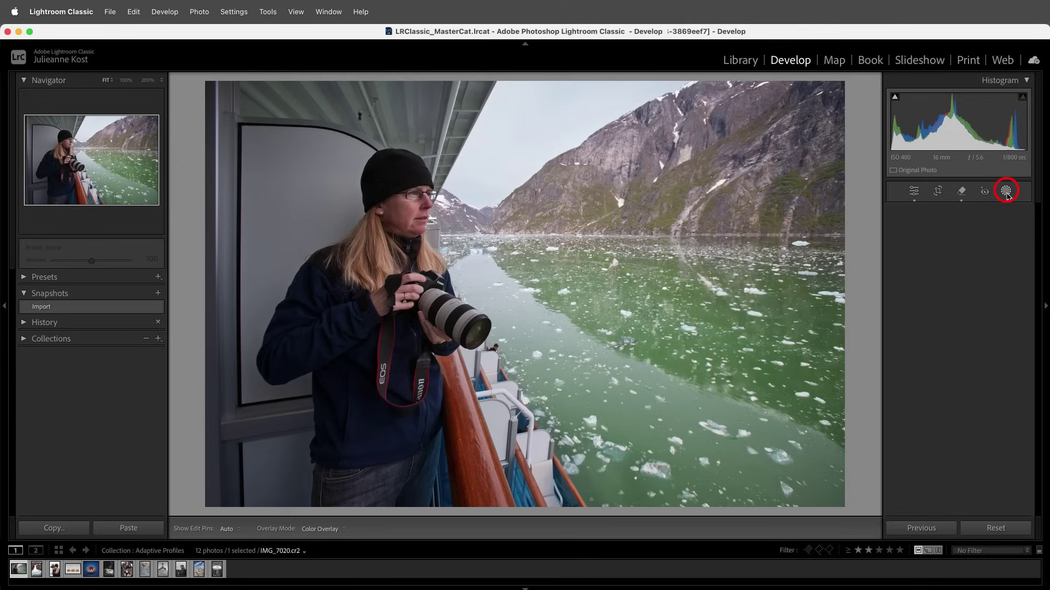
left_click(914, 192)
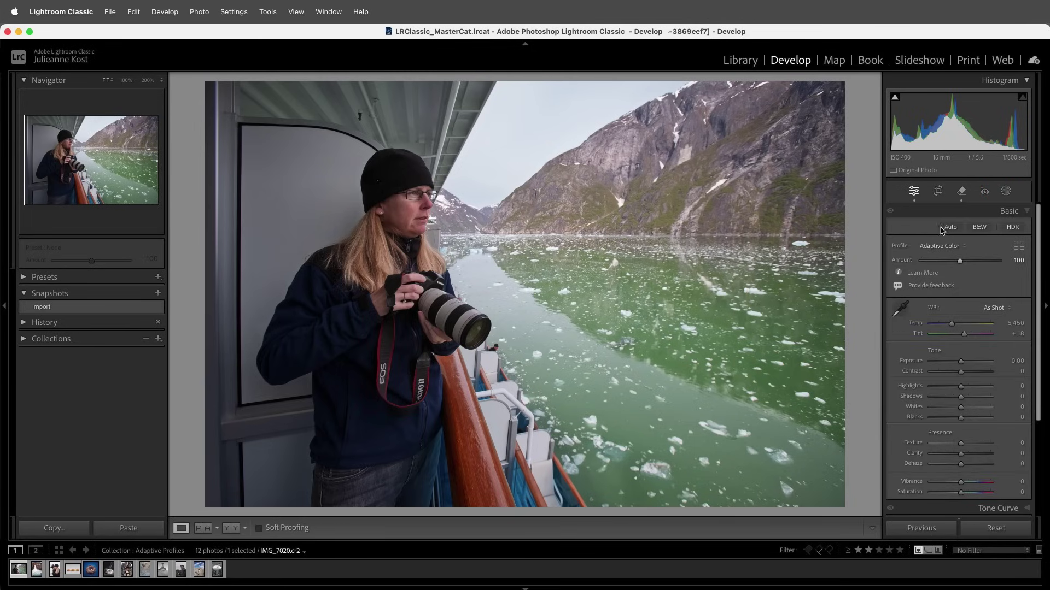
mouse_move(1038, 257)
left_mouse_down()
mouse_move(1037, 323)
mouse_move(1037, 245)
left_mouse_up()
- Heal a small spot with the Remove tool, then update the Adaptive Color profile at Amount 100
left_click(961, 191)
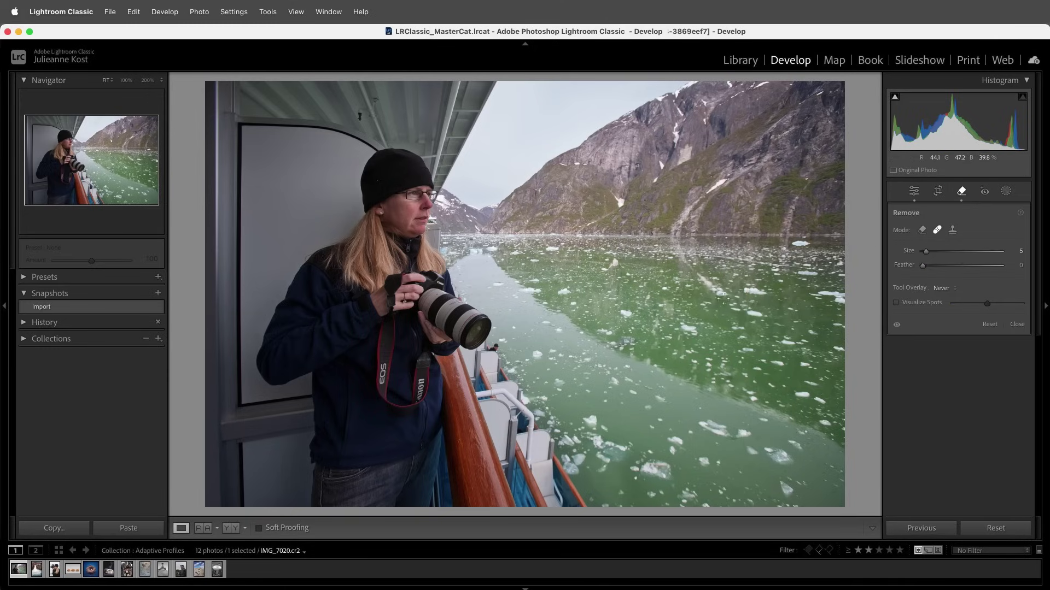
left_click(494, 348)
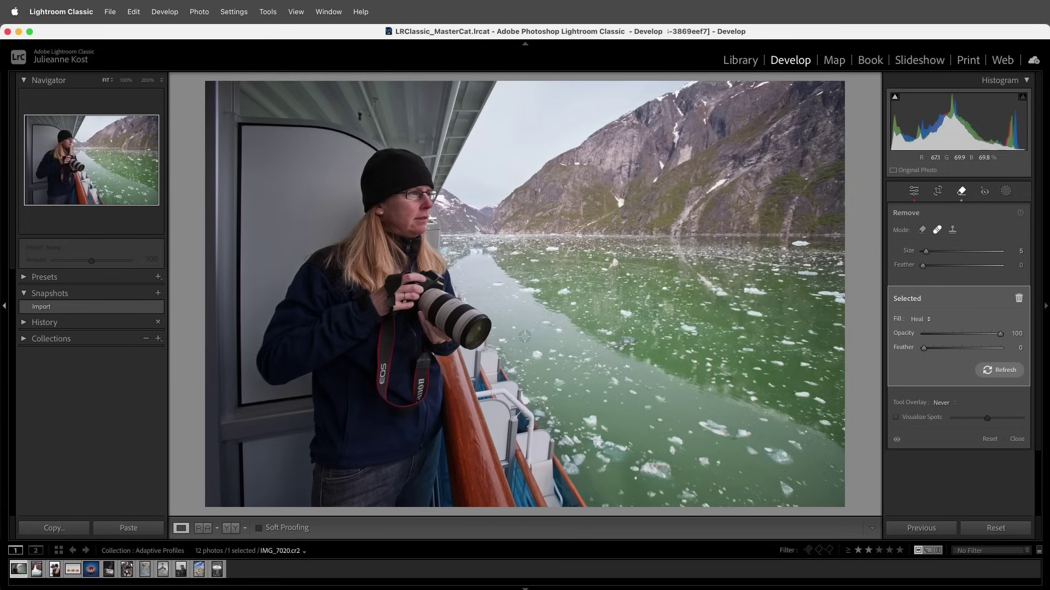
left_click(916, 193)
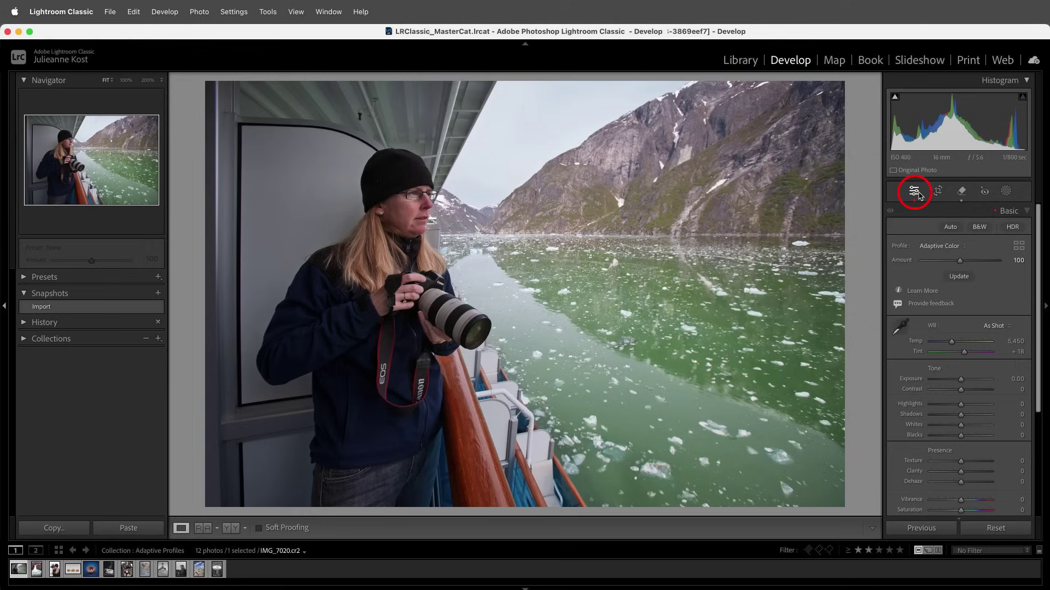
left_click(964, 278)
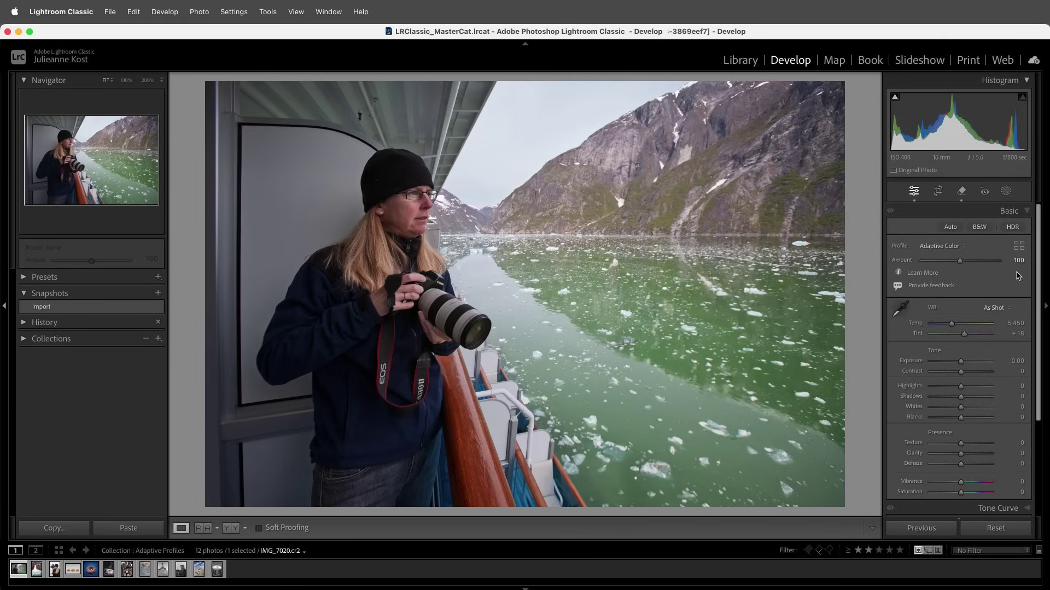
- Enable Lens Blur at Blur Amount 50 to blur the background behind the woman
scroll(1018, 306, "down", 5)
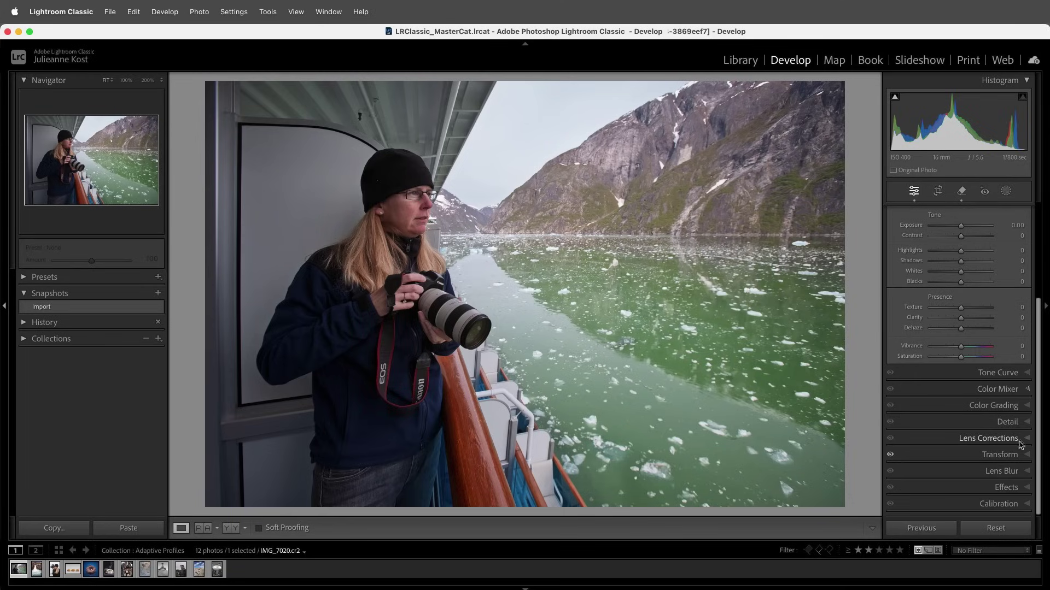
left_click(1000, 471)
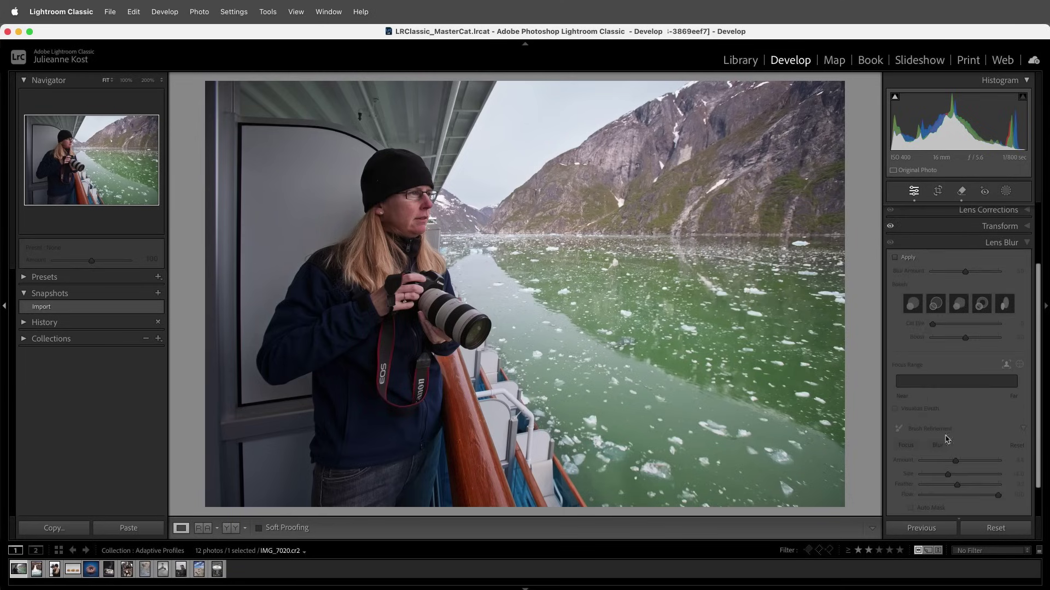
left_click(895, 258)
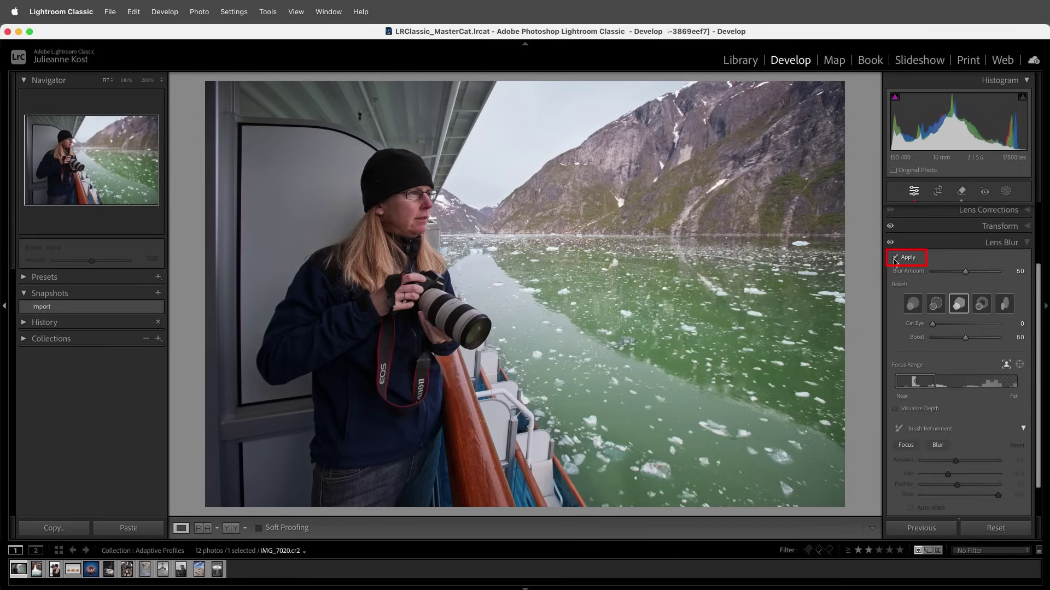
- Collapse Lens Blur, reopen Basic and update the Adaptive Color profile
scroll(1041, 268, "up", 1)
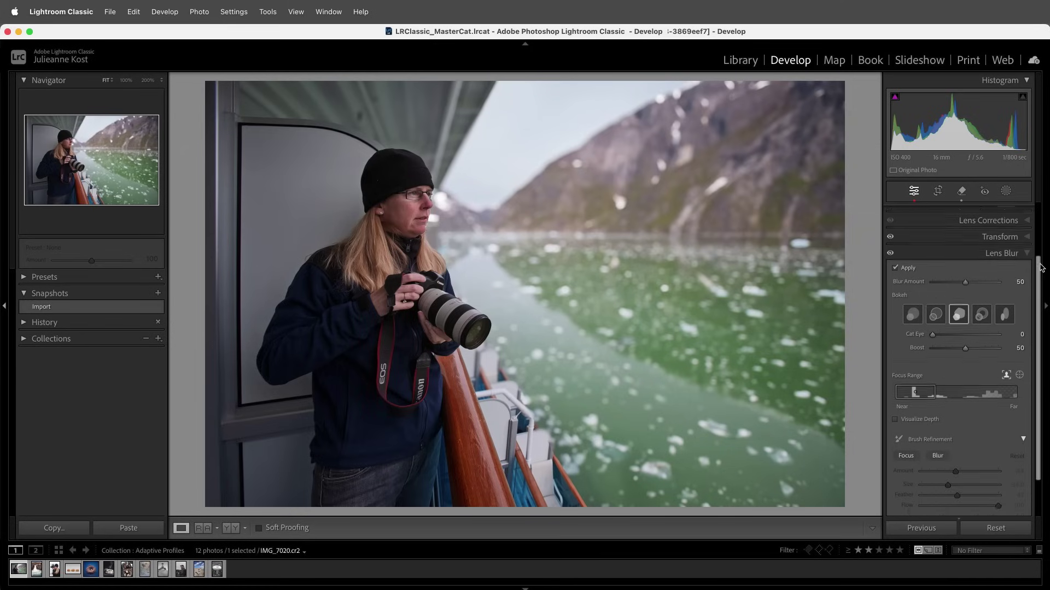
scroll(1041, 268, "up", 3)
left_click(965, 213, "super")
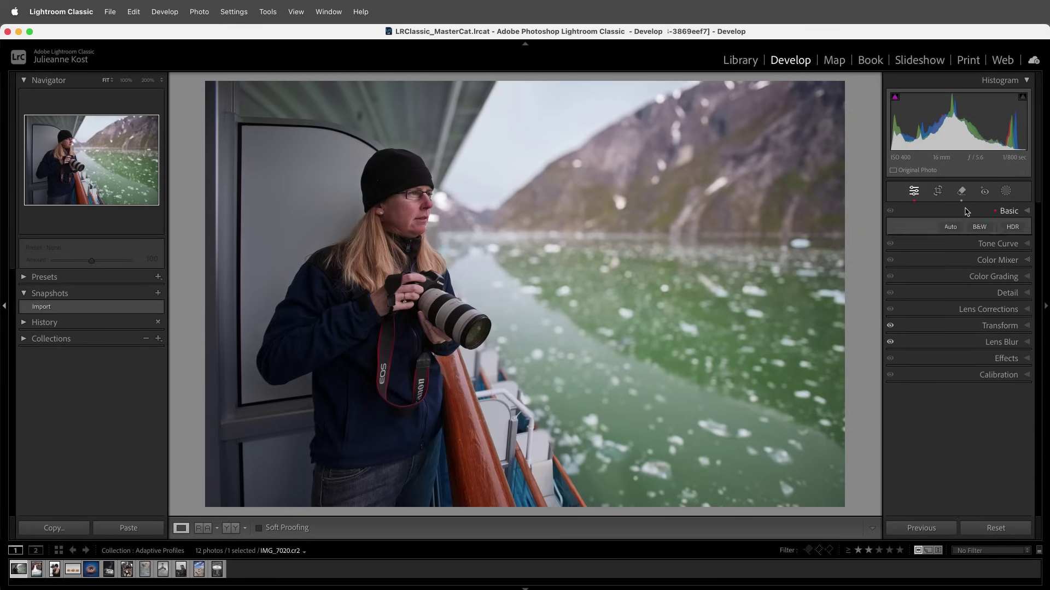
left_click(965, 213)
left_click(964, 278)
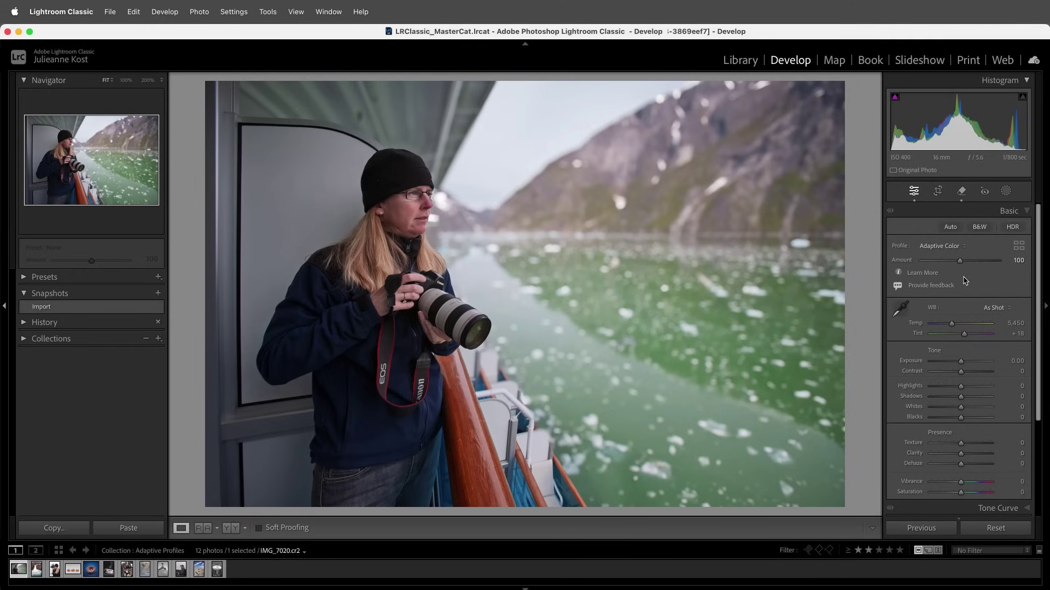
- Cancel applying Auto settings together with the Adaptive profile on the glacier photo
left_click(951, 227)
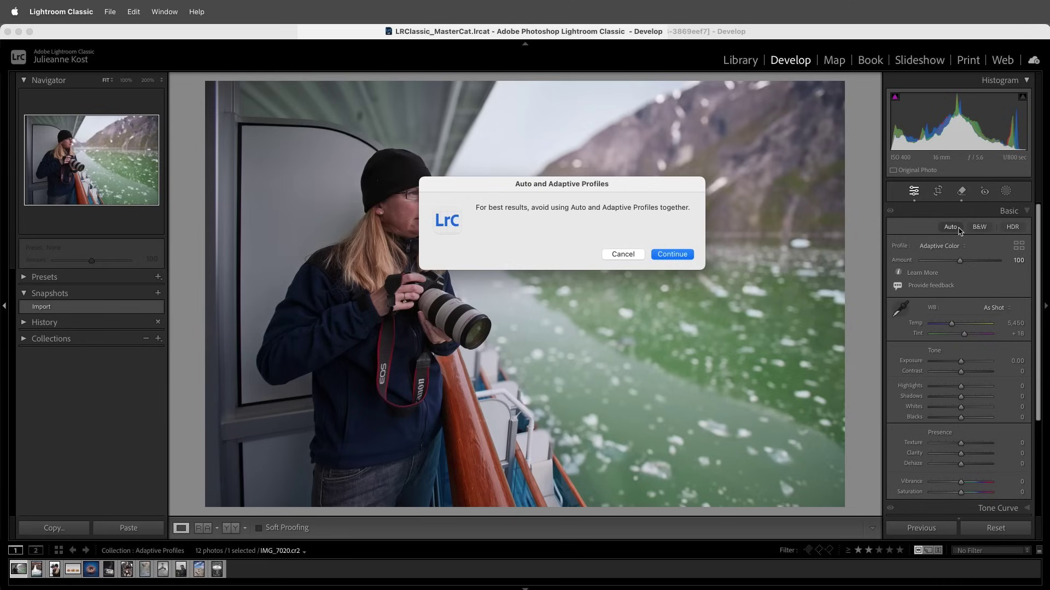
left_click(624, 254)
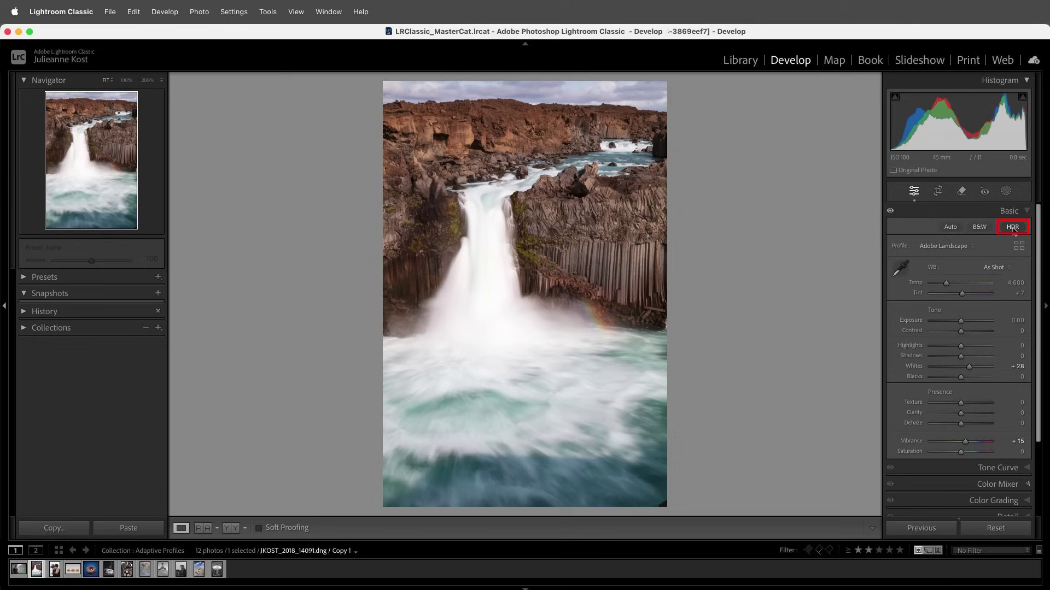
- Enable HDR on the waterfall photo, apply Adaptive Color at 100, and keep HDR Limit at Full
left_click(1013, 227)
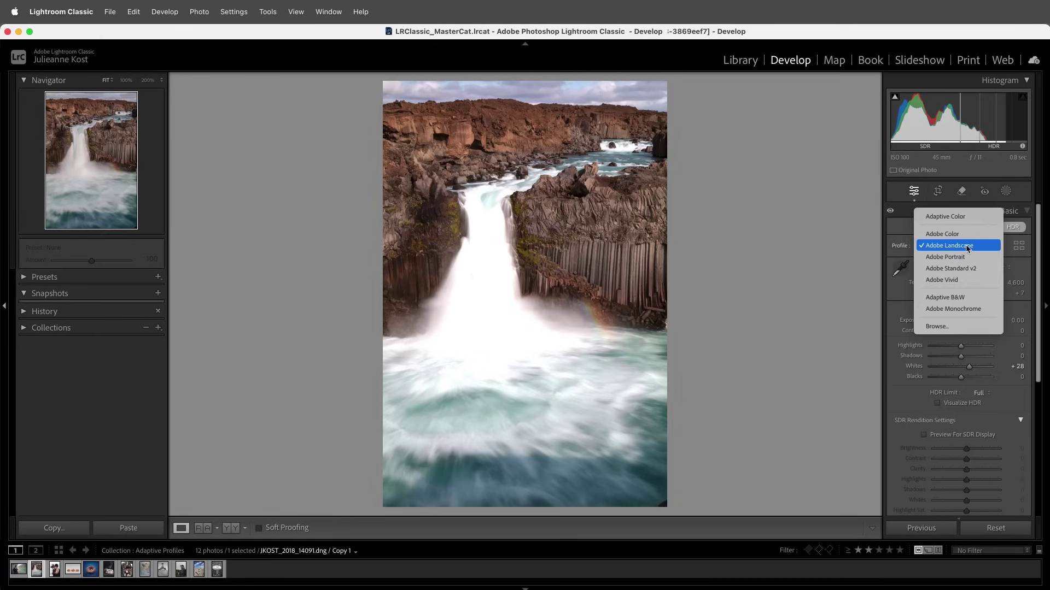
left_click(976, 217)
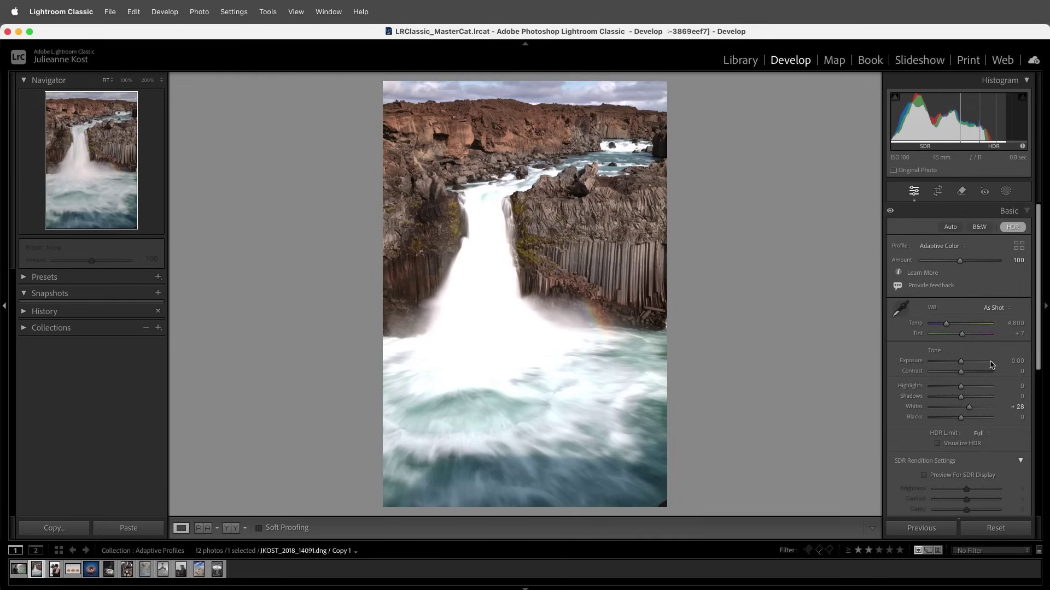
left_click(984, 433)
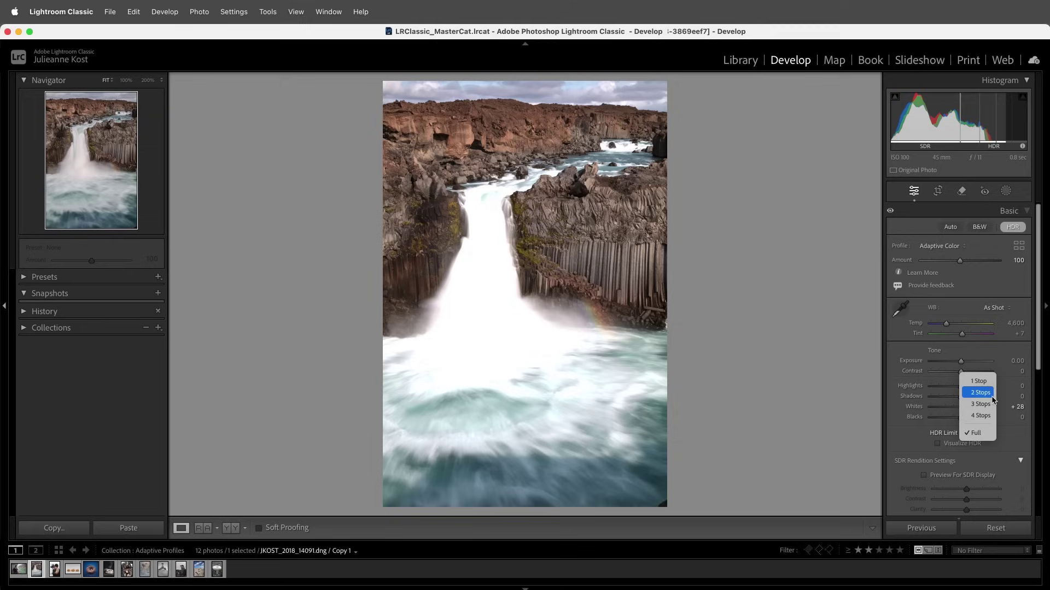
left_click(983, 433)
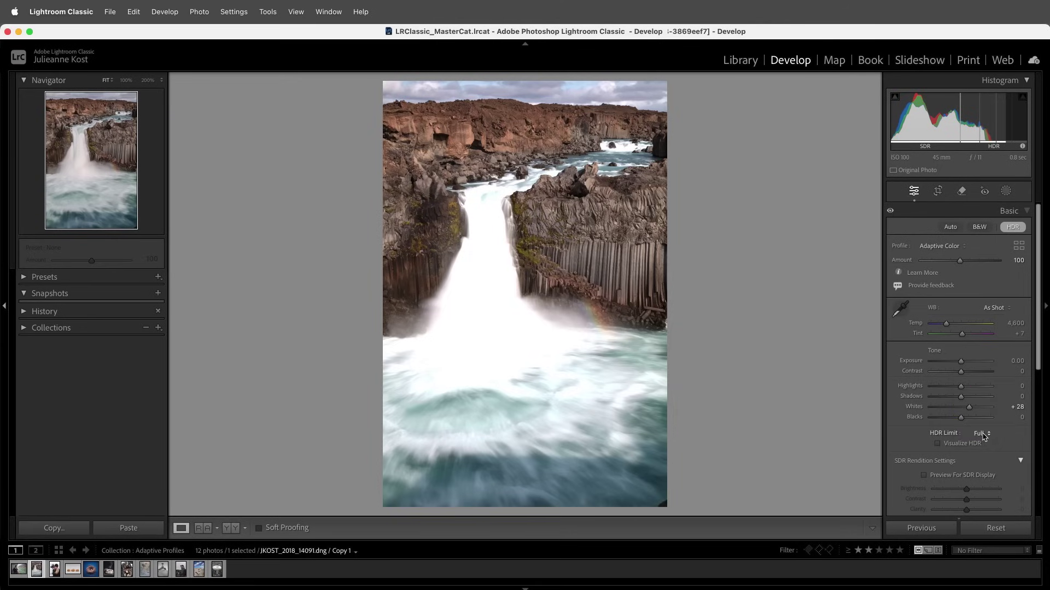
left_click(111, 14)
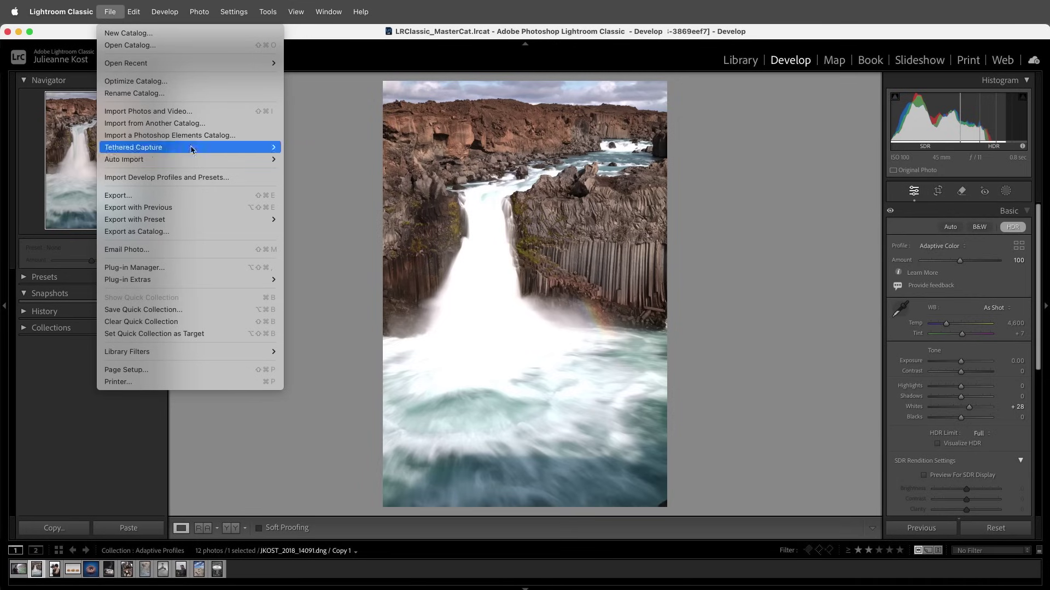
- Set the waterfall's export format to AVIF with HDR Output and save the settings without exporting
left_click(221, 195)
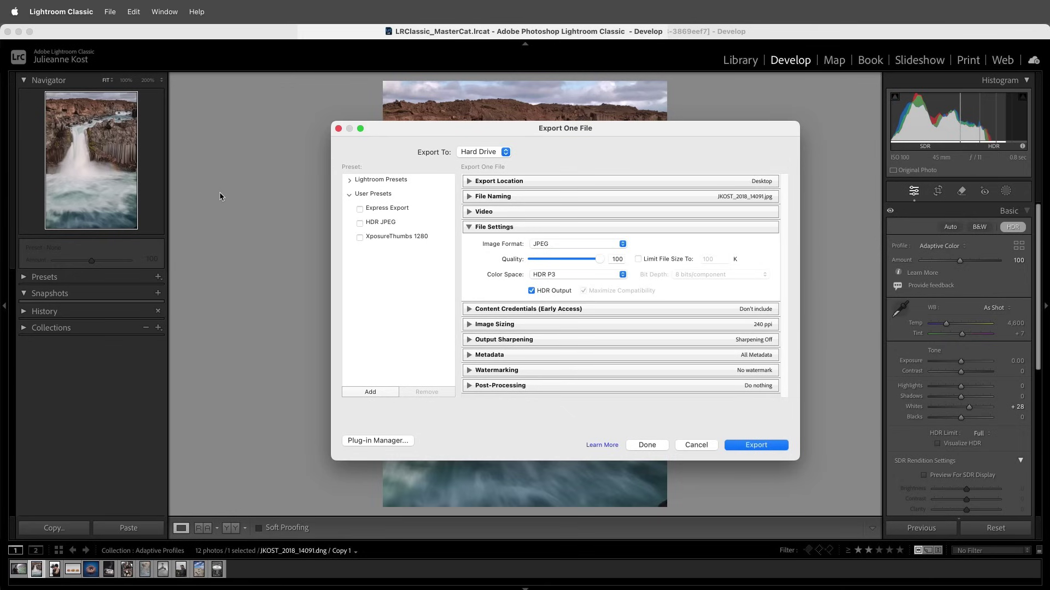
left_click(601, 246)
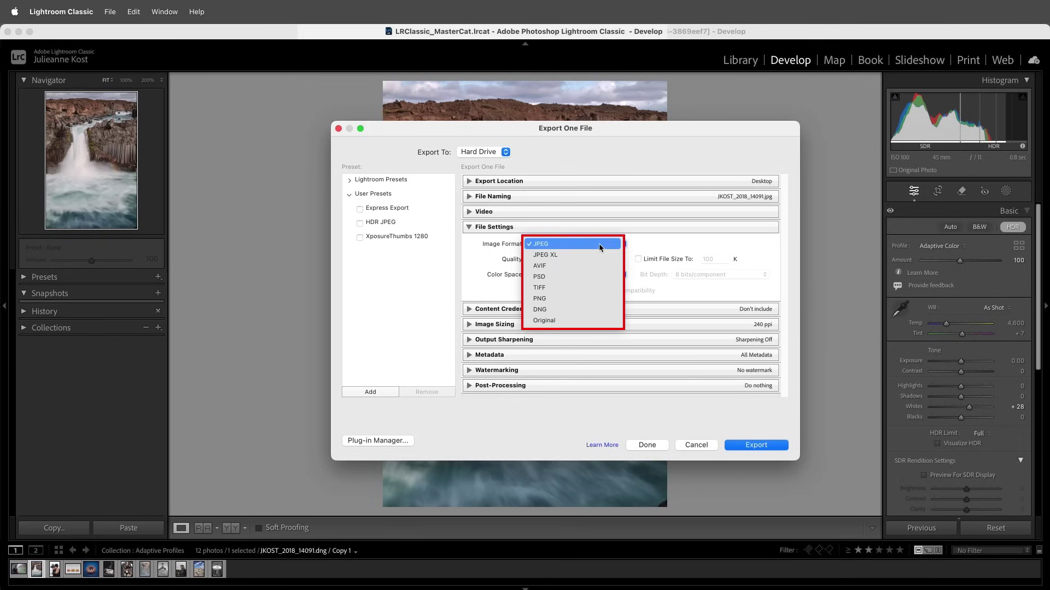
left_click(602, 264)
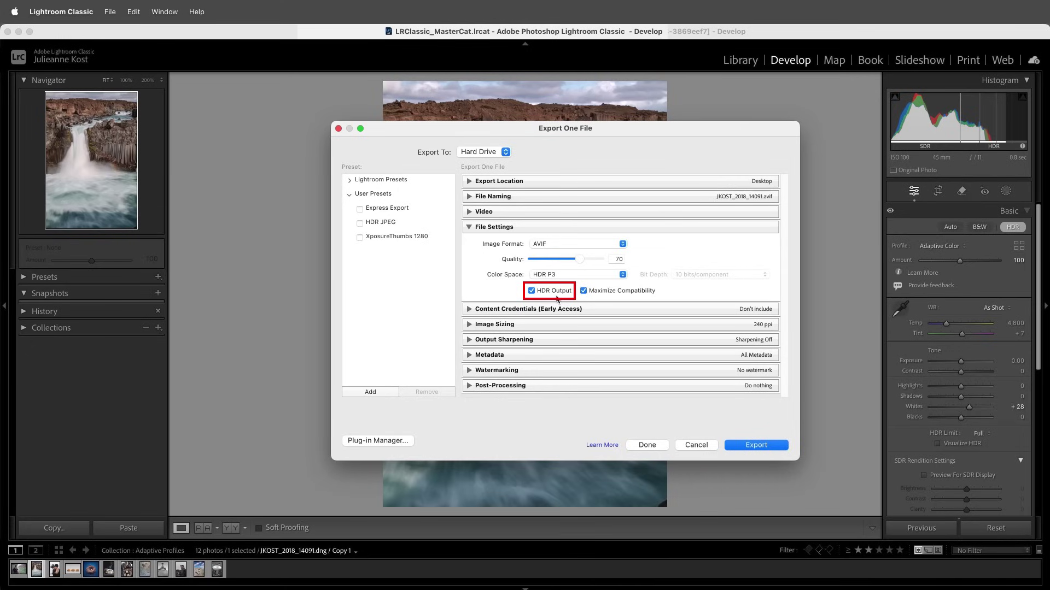
left_click(646, 445)
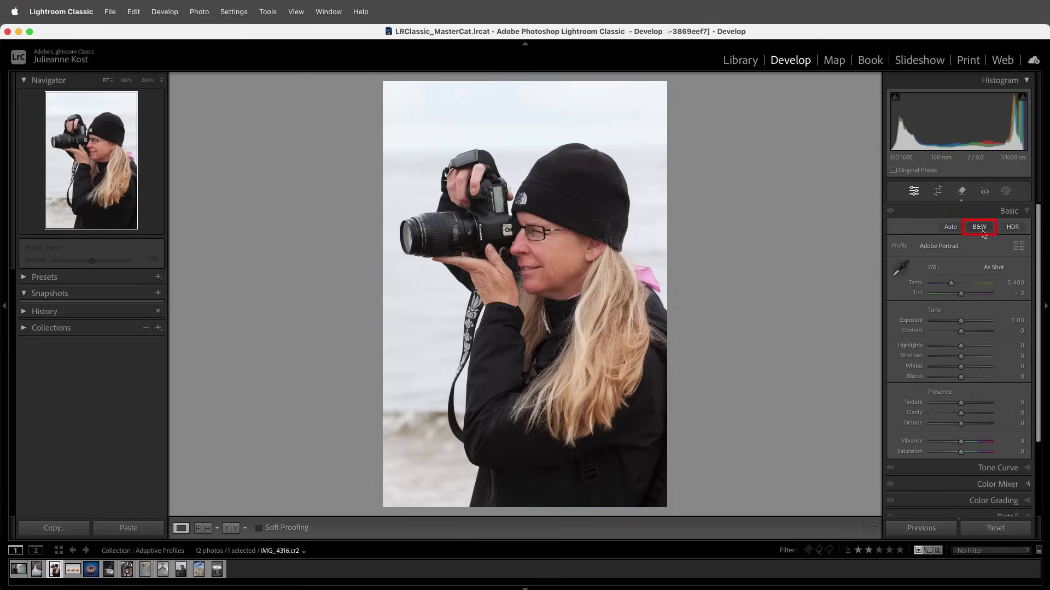
- Convert portrait IMG_4316.cr2 to black and white and compare Before & After side by side
left_click(981, 228)
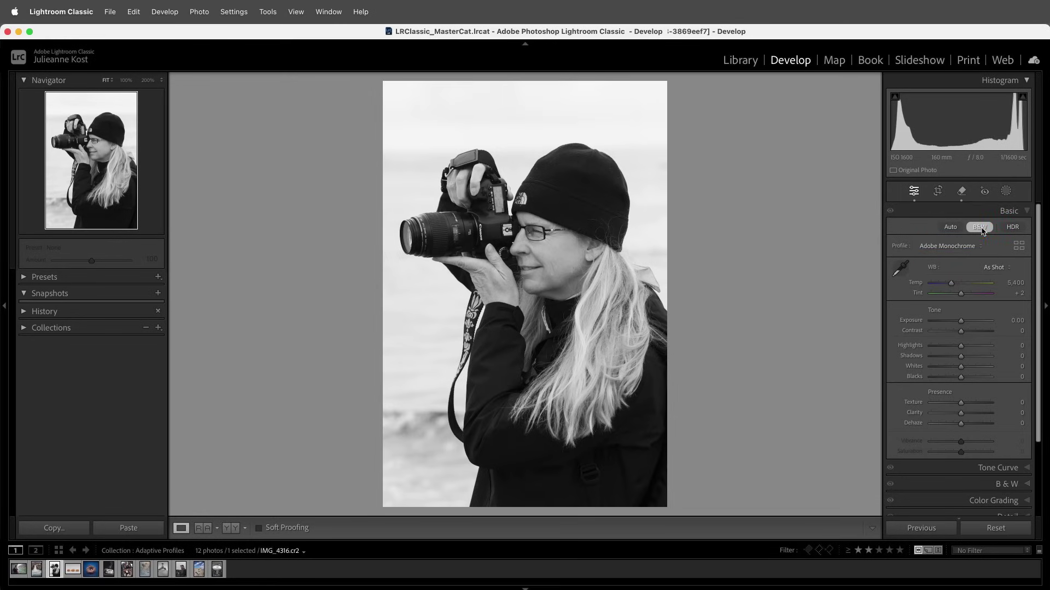
key("y")
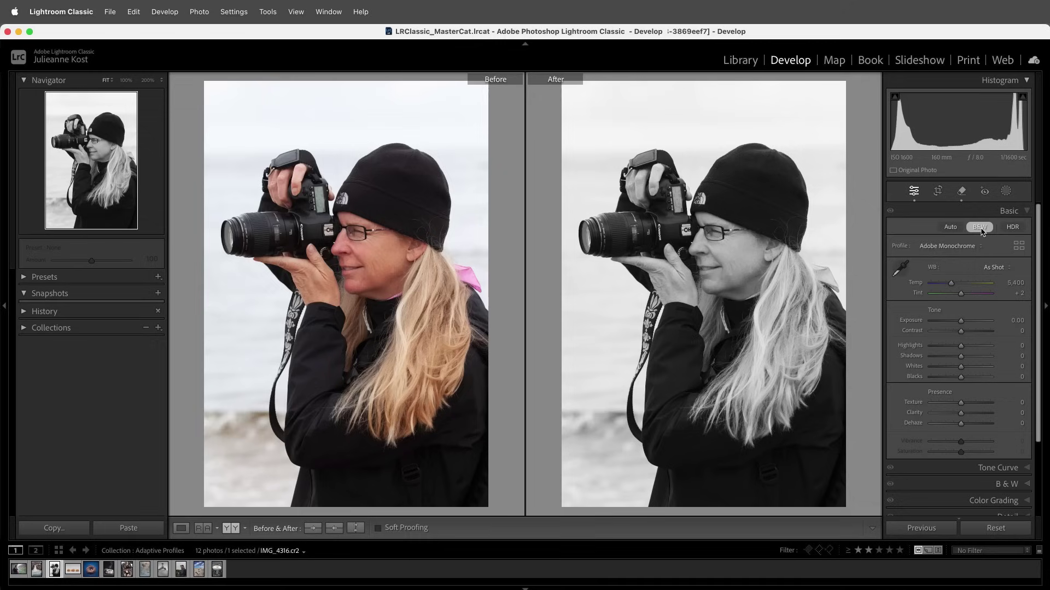
- Copy the Adobe Monochrome After to Before, then give the portrait the Adaptive B&W profile at Amount 100
left_click(335, 530)
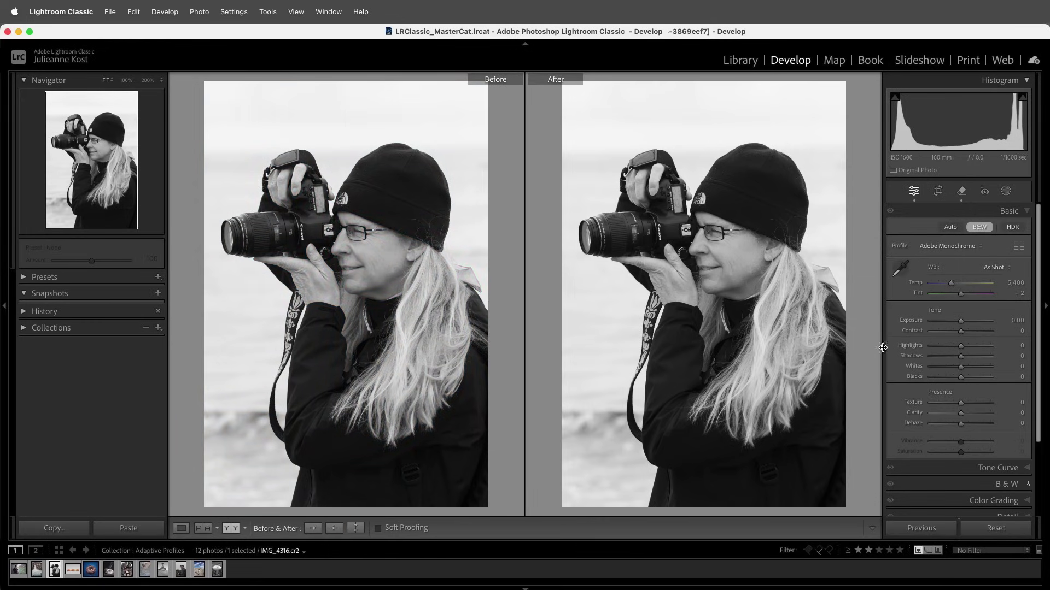
left_click(949, 246)
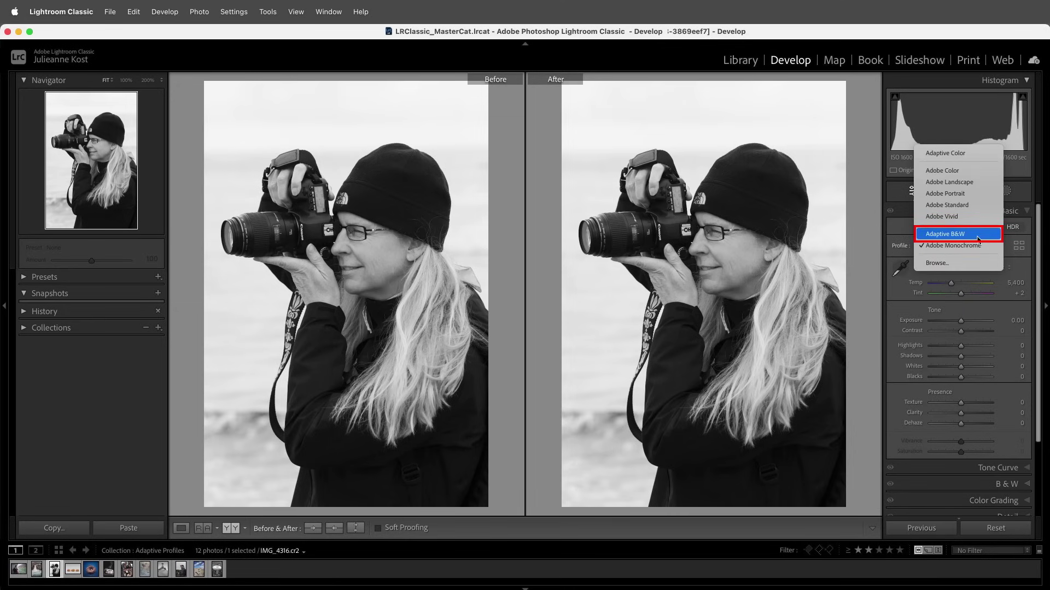
left_click(978, 234)
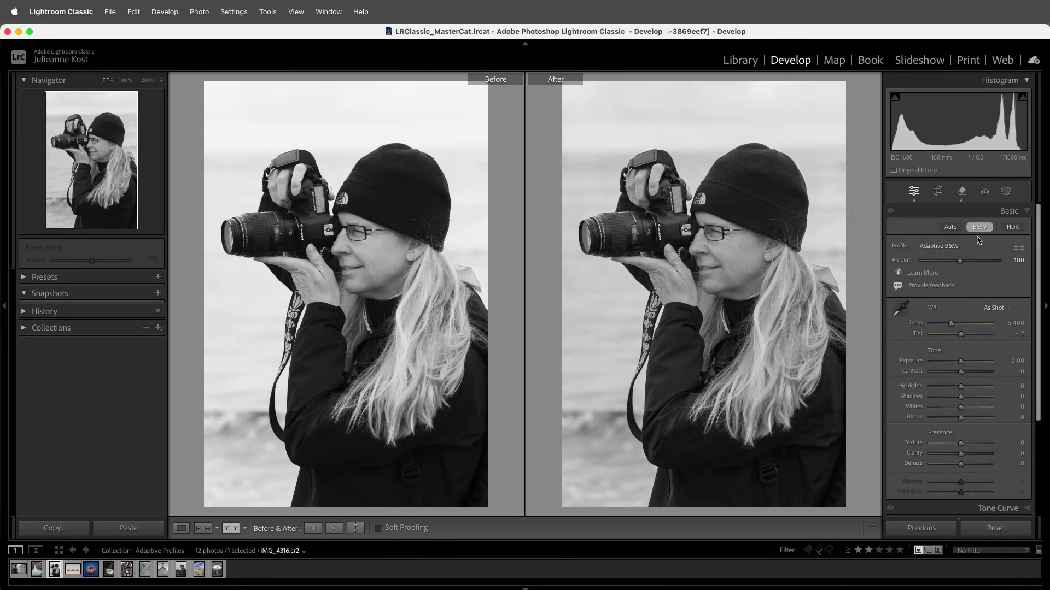